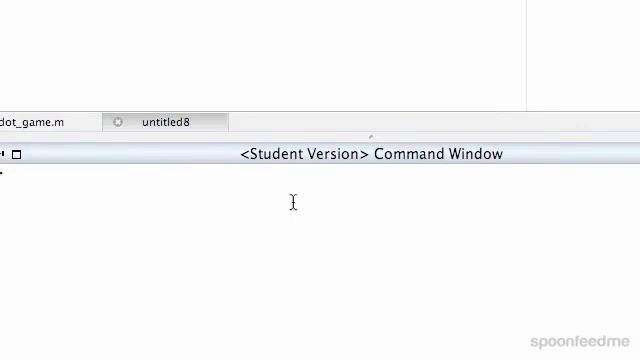
# Drag the editor/Command Window splitter down to enlarge the Command Window pane
pyautogui.moveTo(344, 143); pyautogui.dragTo(320, 268)
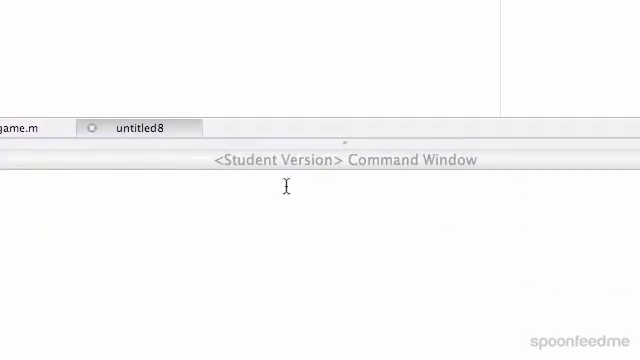
pyautogui.write('x = 1:0.5:20')
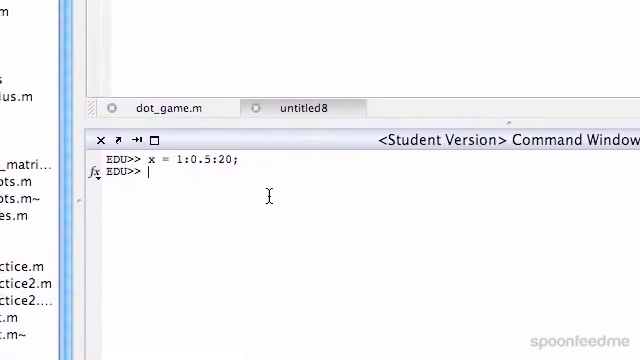
pyautogui.write('y1 = ')
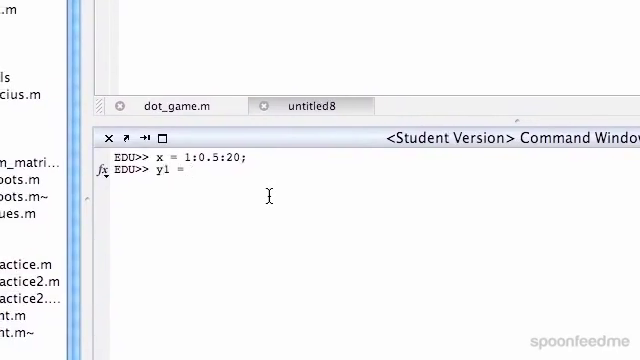
pyautogui.write('2.*x + 1;')
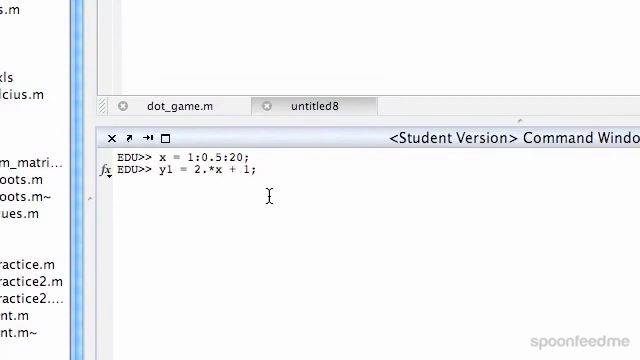
# Run y1 = 2.*x + 1, then start editing the recalled line's variable name
pyautogui.press('Return')
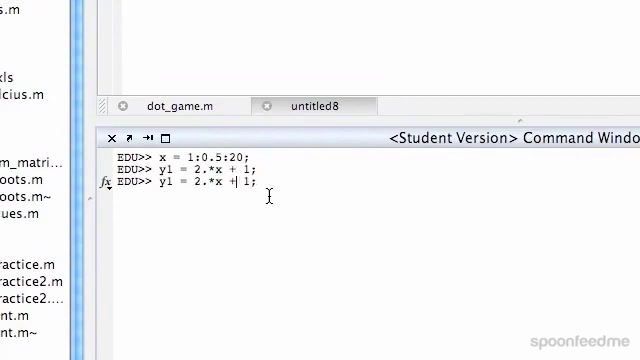
pyautogui.press('BackSpace')
pyautogui.write('2')
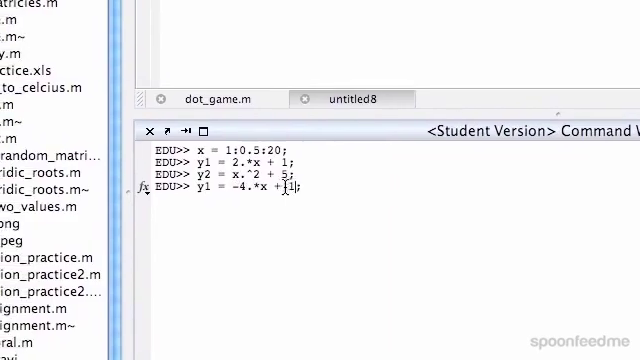
# Edit the recalled y1 line into y3 = -4.*x; and run it
pyautogui.press('BackSpace')
pyautogui.press('BackSpace')
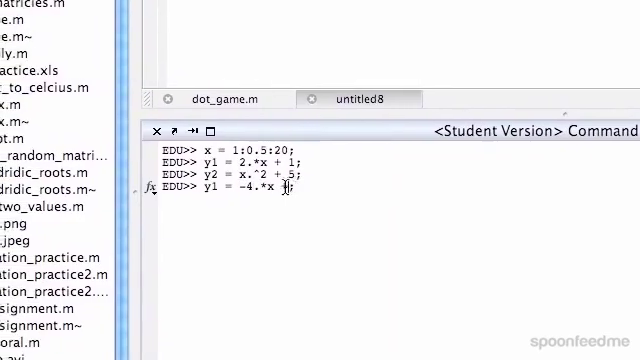
pyautogui.press('BackSpace')
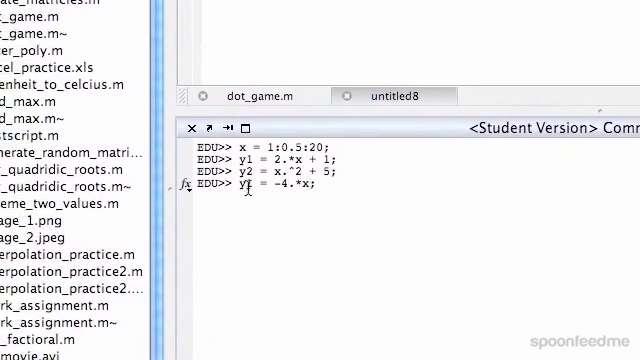
pyautogui.click(229, 185)
pyautogui.press('BackSpace')
pyautogui.write('3')
pyautogui.press('Return')
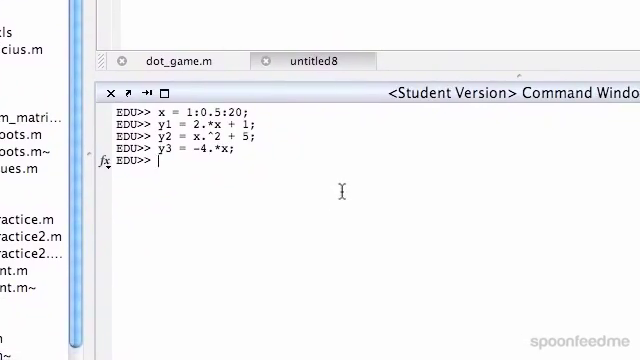
pyautogui.write('sub(')
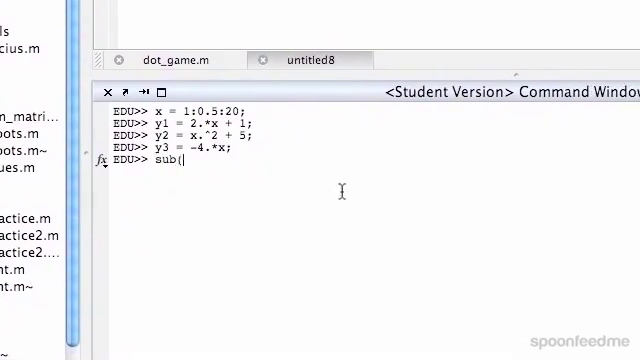
pyautogui.press('BackSpace')
pyautogui.write('plot')
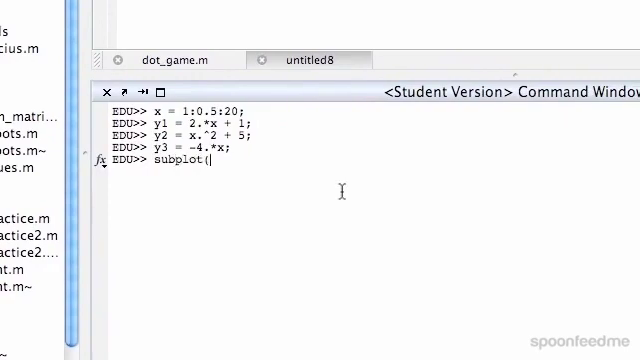